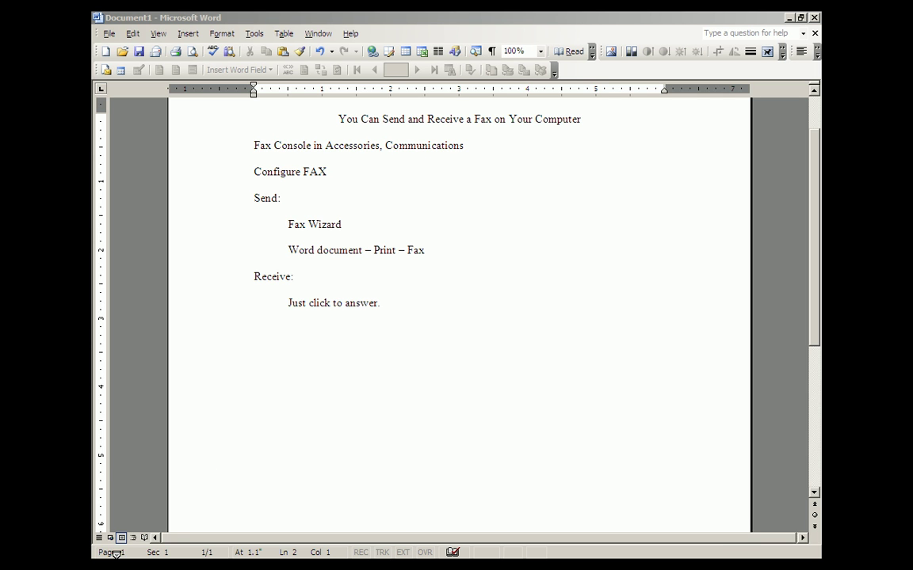
Launch Fax Console via Start > Programs > Accessories > Communications > Fax.
left_click(117, 533)
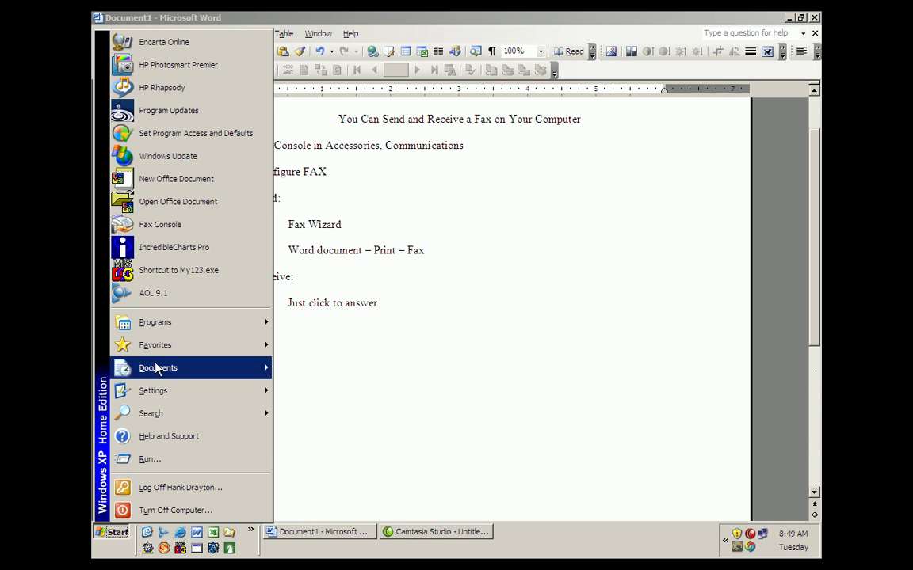
mouse_move(154, 322)
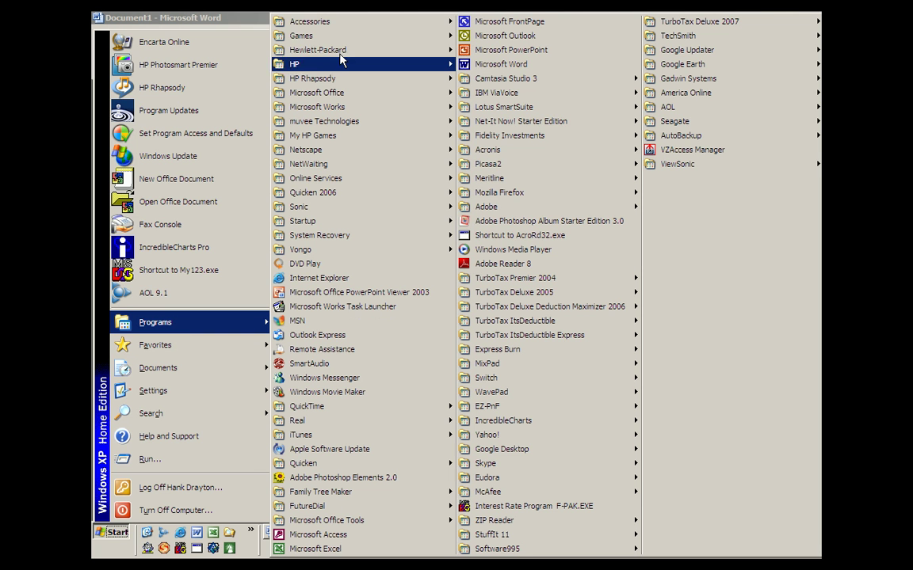
mouse_move(329, 23)
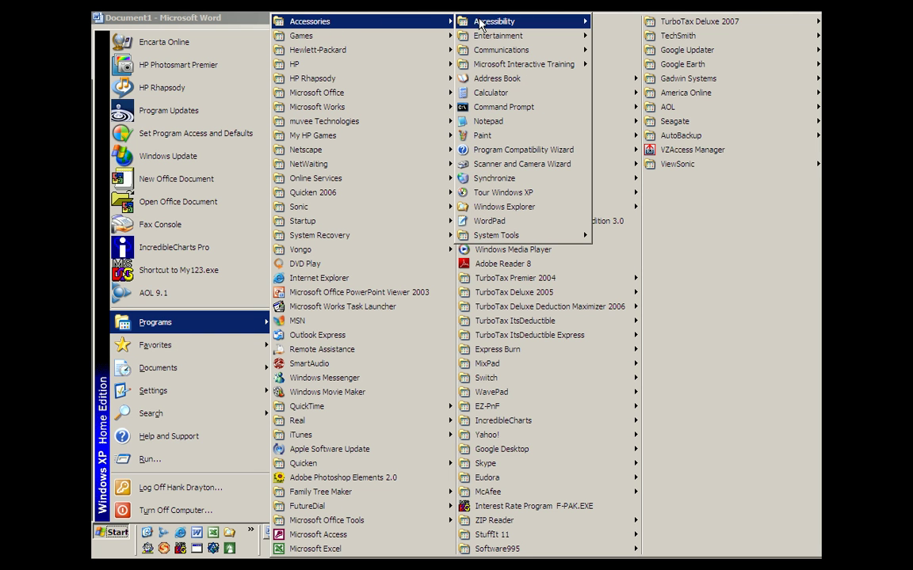
mouse_move(505, 52)
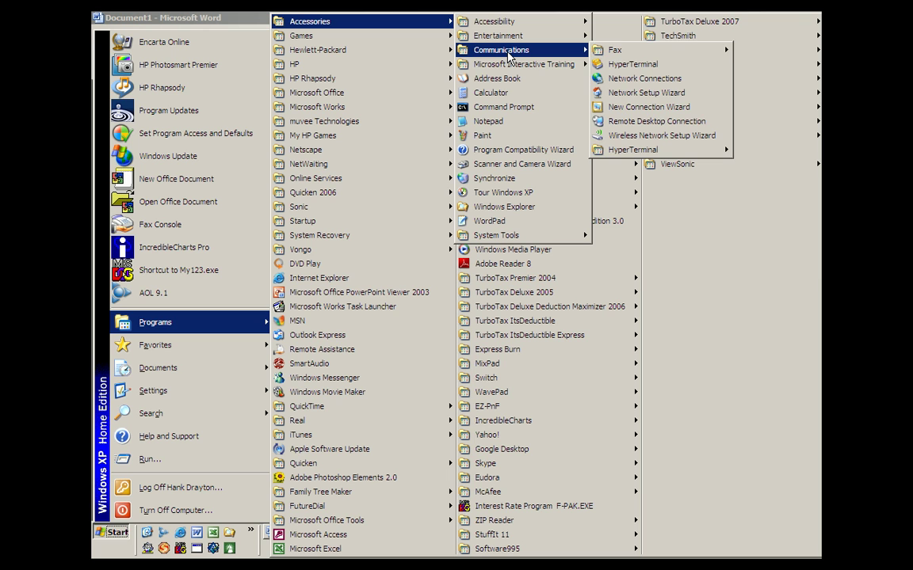
mouse_move(655, 55)
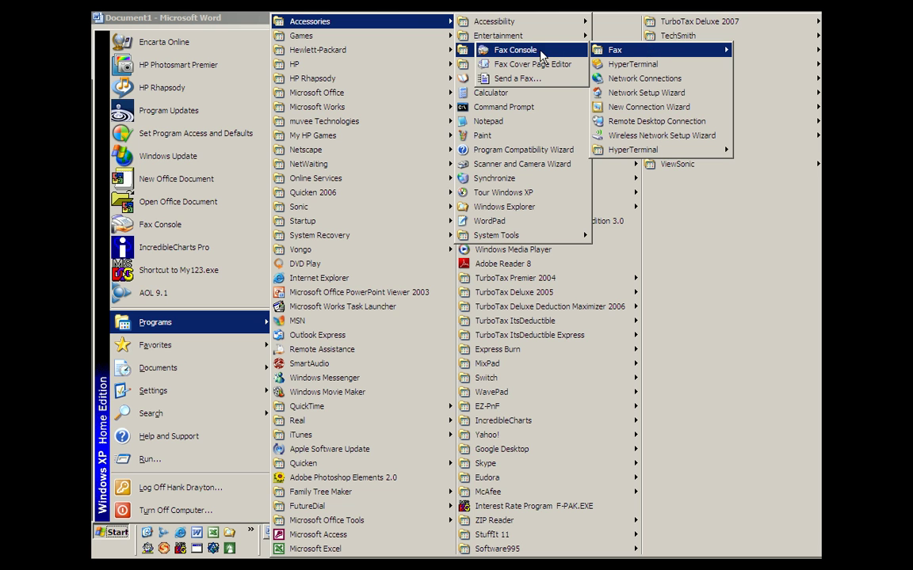
left_click(515, 50)
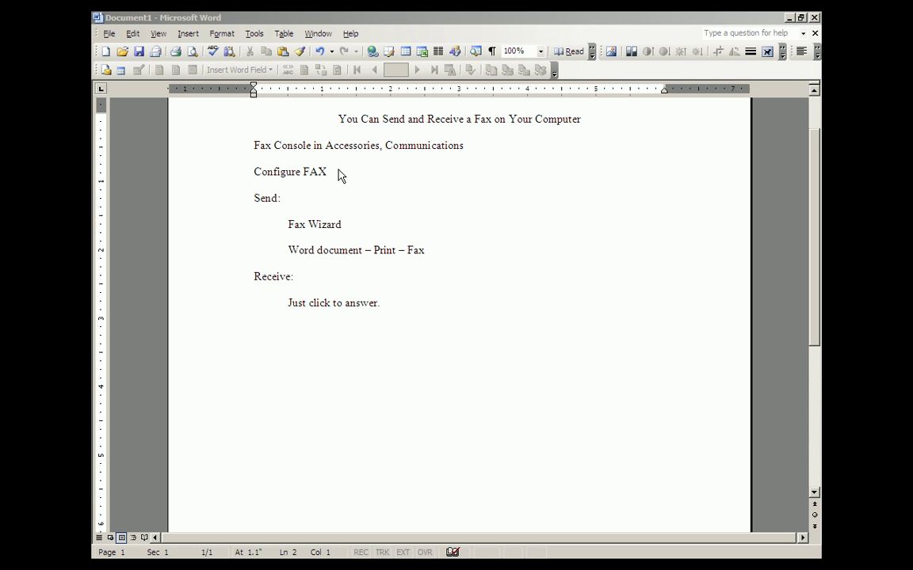
Switch to Fax Console and run Tools > Configure Fax to open the configuration wizard.
key("alt+Tab")
key("alt+Tab")
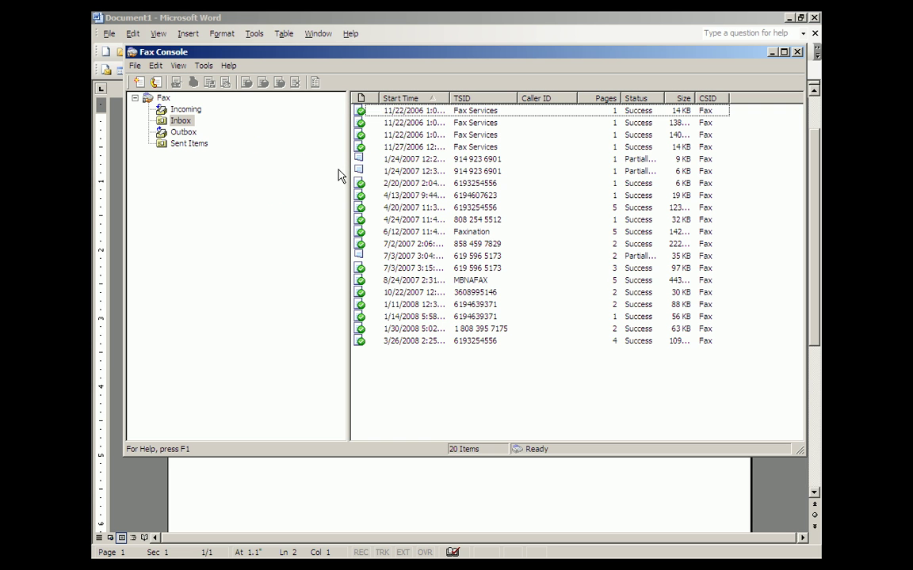
left_click(203, 66)
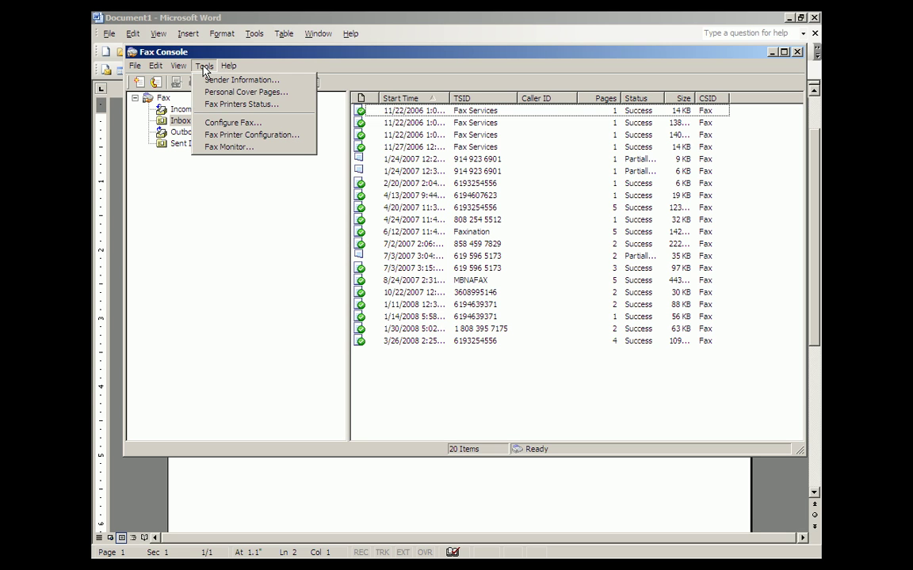
left_click(208, 125)
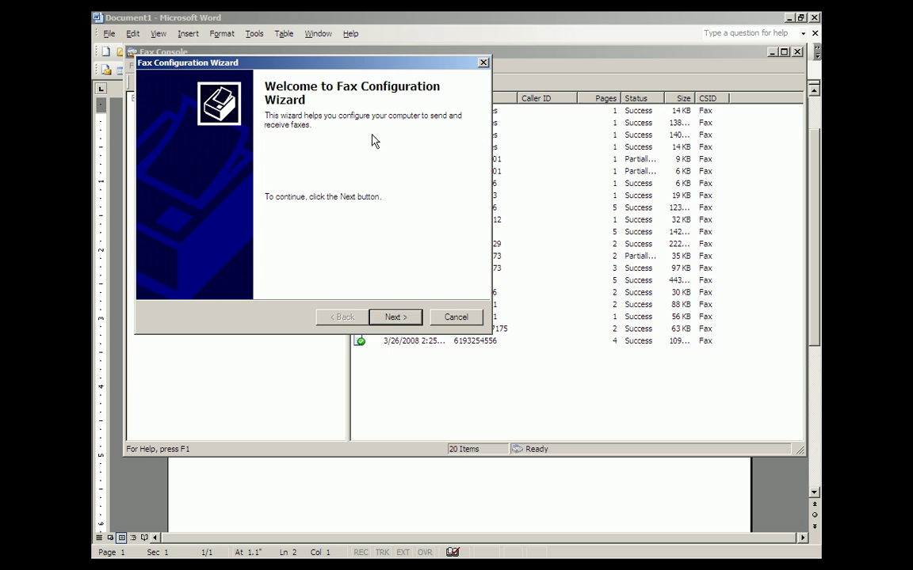
Move past the welcome page and accept the existing sender information.
left_click(394, 318)
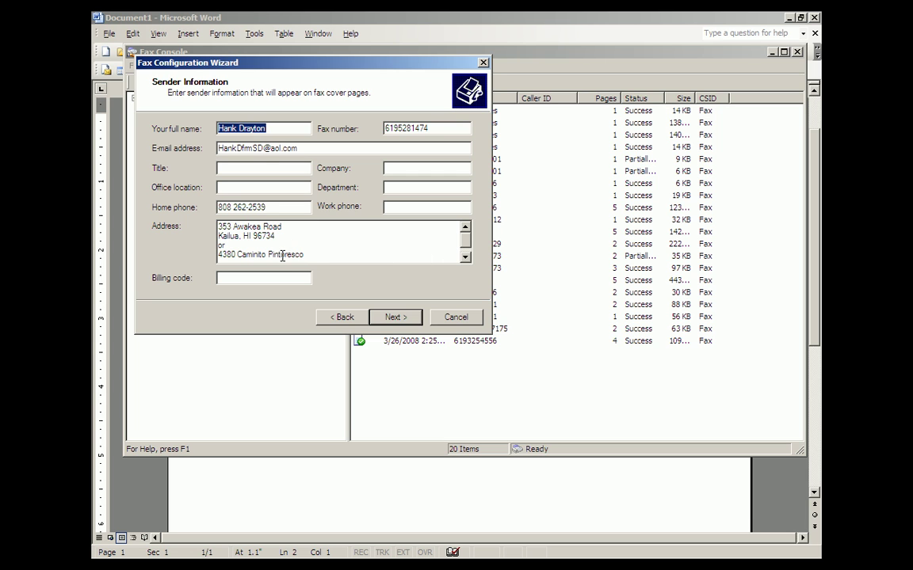
left_click(400, 324)
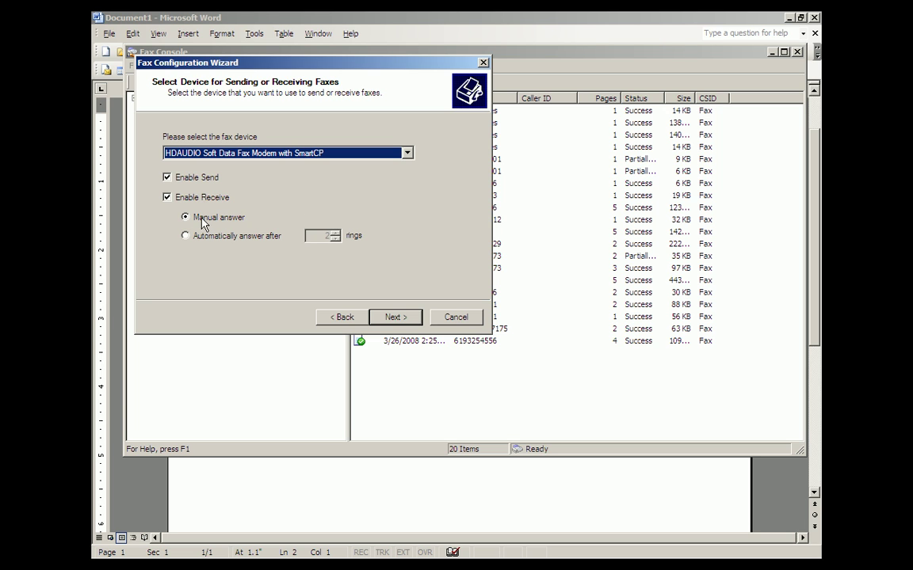
Keep the HDAUDIO Soft Data Fax Modem with manual answer, accept TSID, CSID and routing, and finish.
left_click(398, 319)
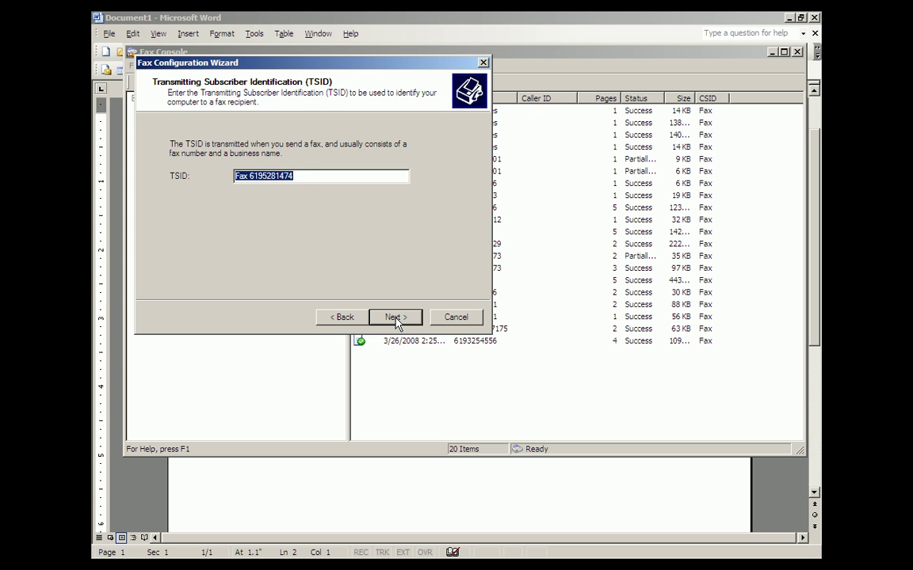
left_click(396, 319)
left_click(396, 319)
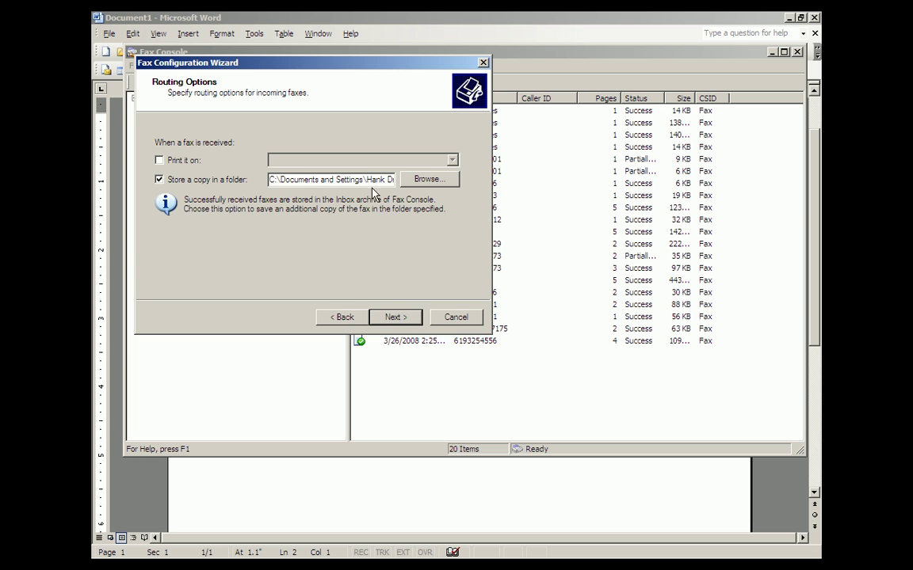
left_click(394, 319)
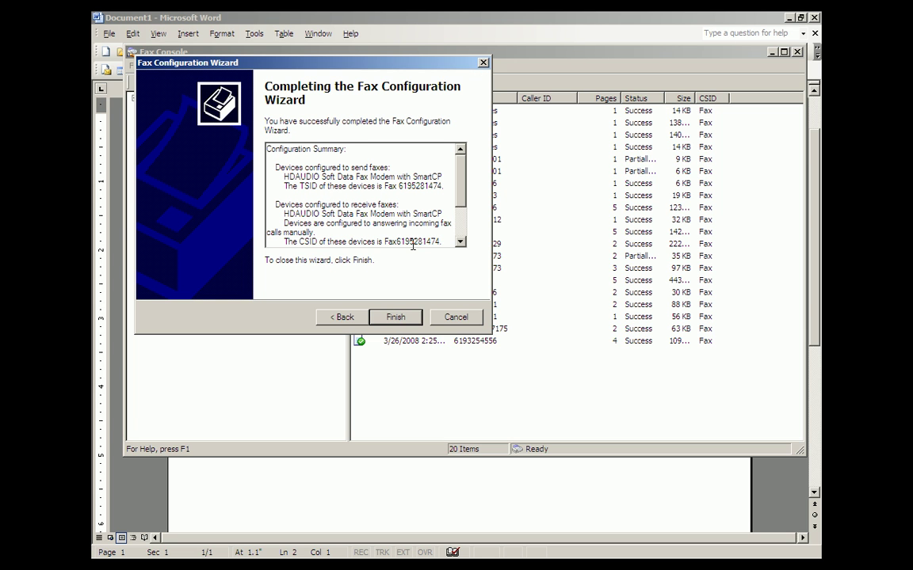
left_click(388, 320)
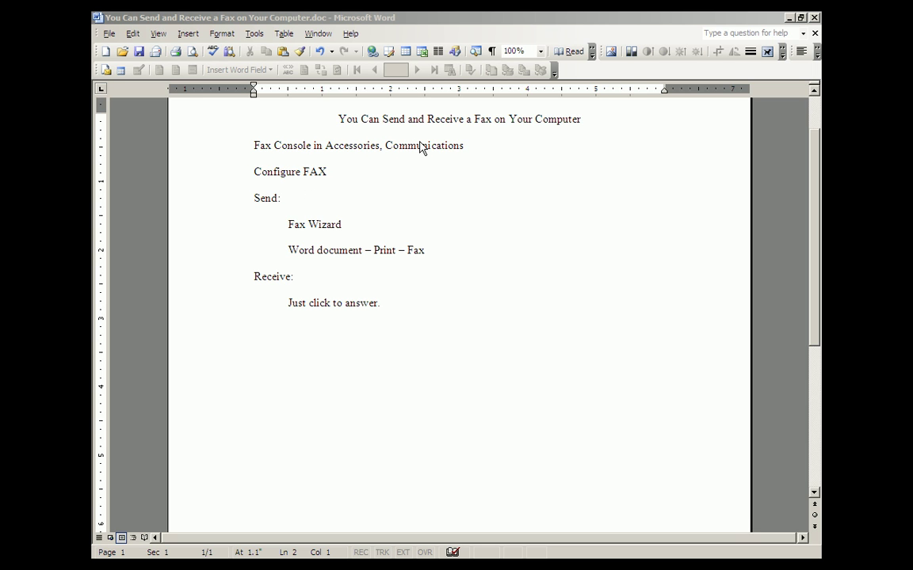
Bring Fax Console, with its 20-fax Inbox, back in front of Word.
key("alt+Tab")
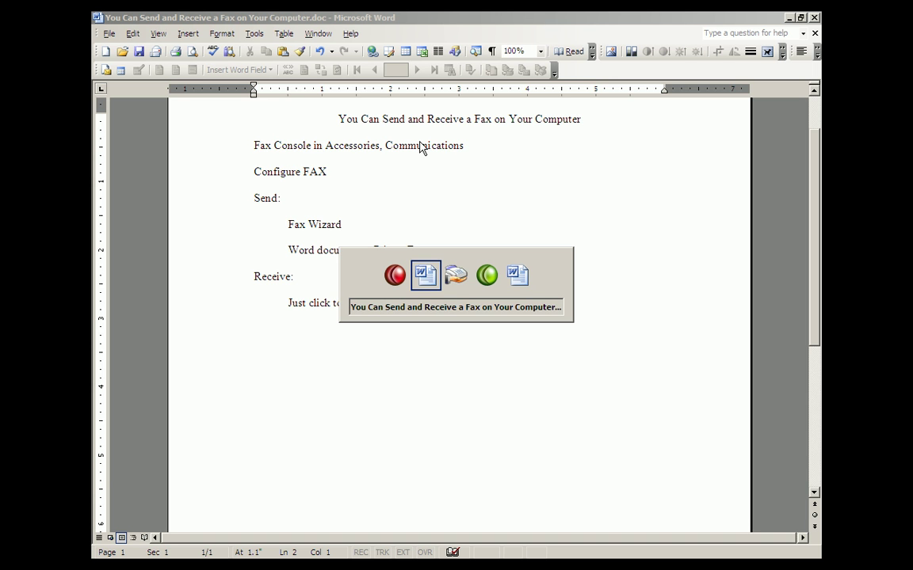
key("alt+Tab")
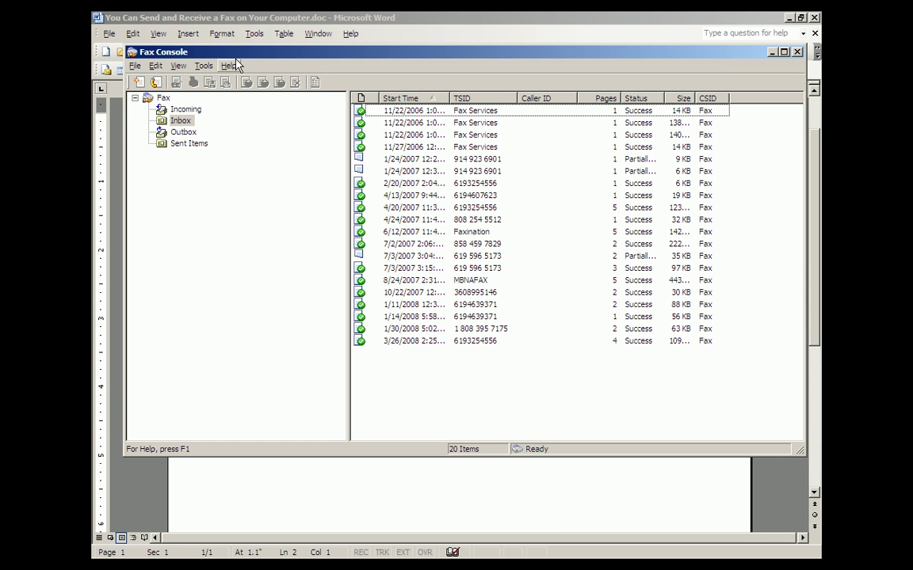
Open the Send Fax Wizard with the New Fax toolbar button.
left_click(135, 67)
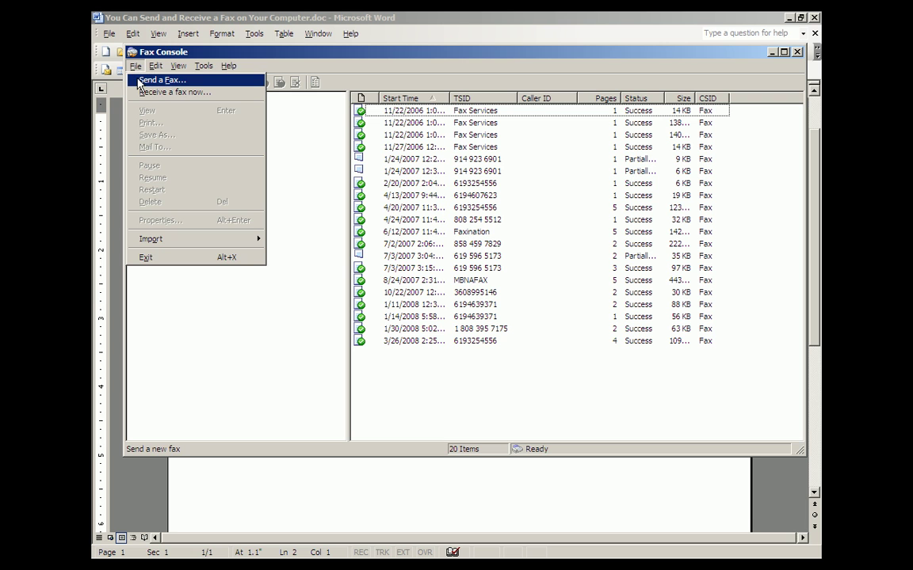
left_click(139, 80)
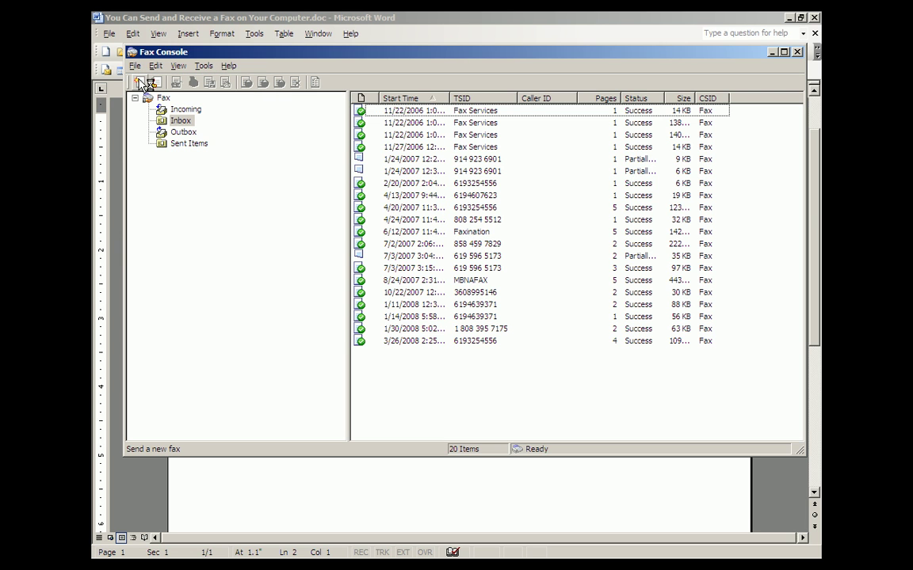
left_click(140, 83)
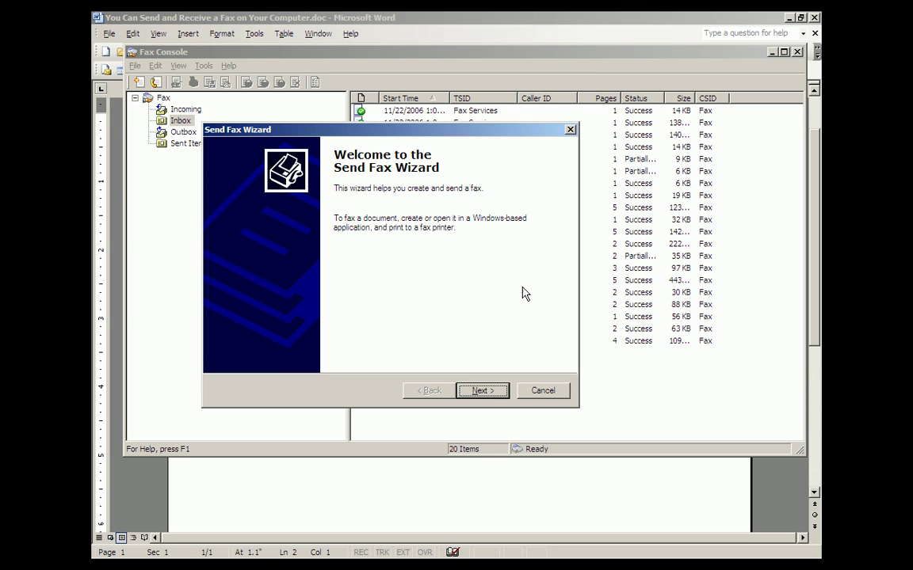
Address the fax with the recipient's name and fax number, using San Diego dialing rules.
left_click(480, 389)
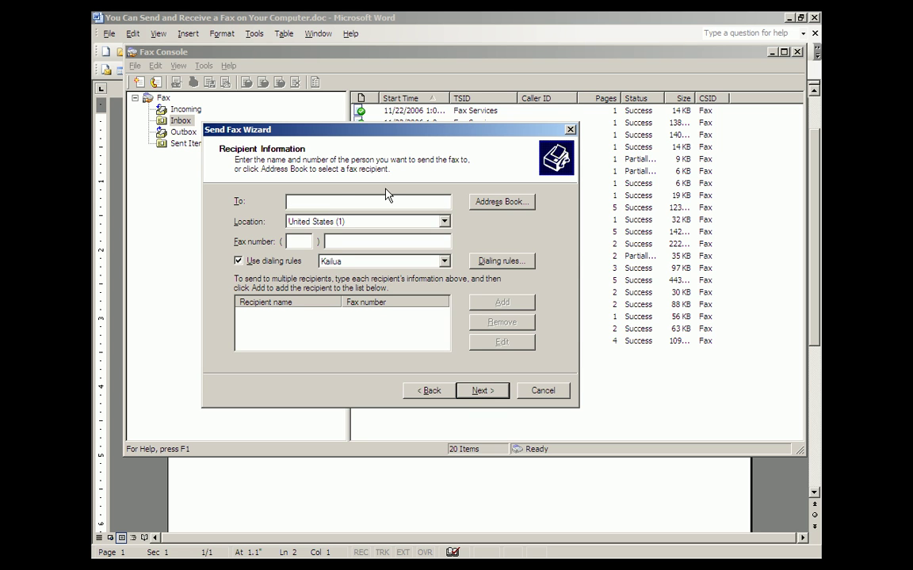
type("Joe Fax")
key("Tab")
key("Tab")
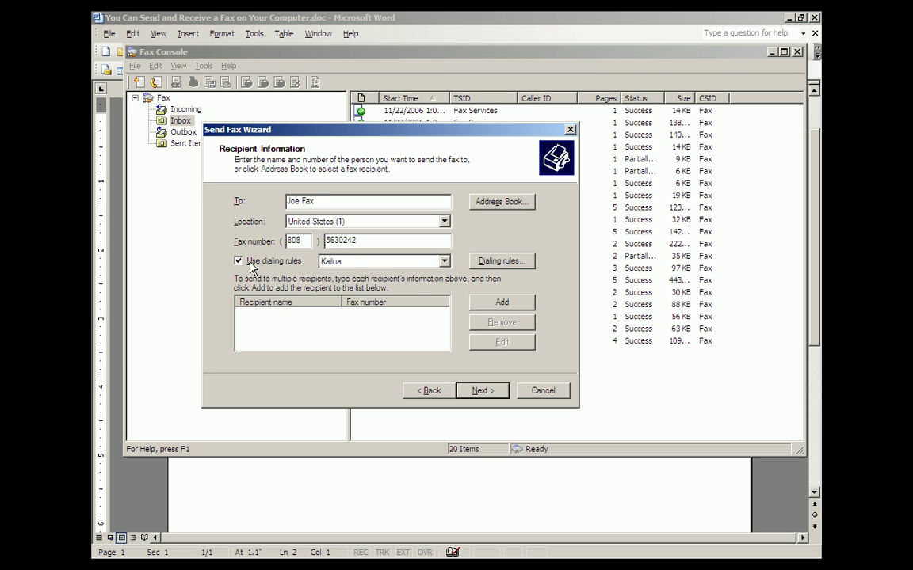
left_click(445, 262)
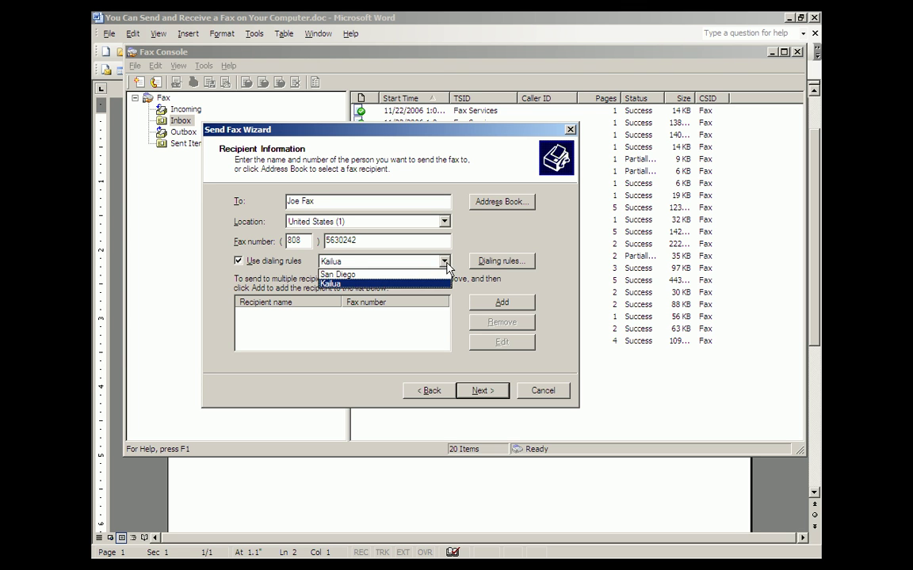
left_click(366, 276)
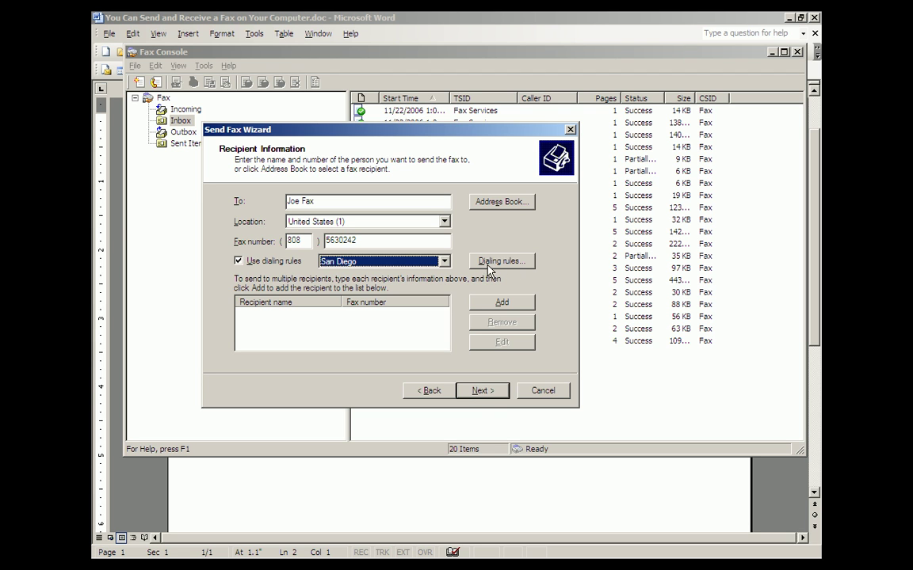
Enter subject 'lkjaslfk JAW' and a note on the generic cover page, sending now.
left_click(483, 391)
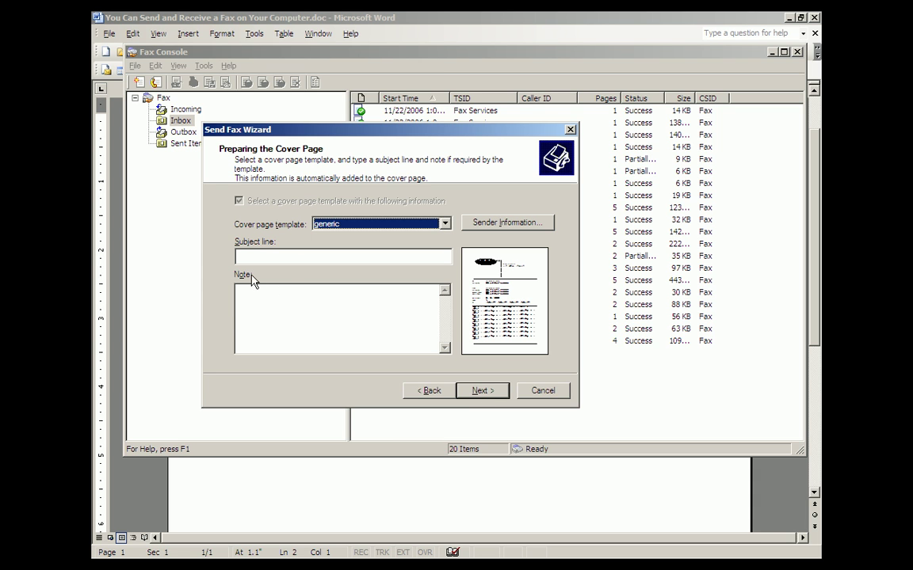
left_click(270, 259)
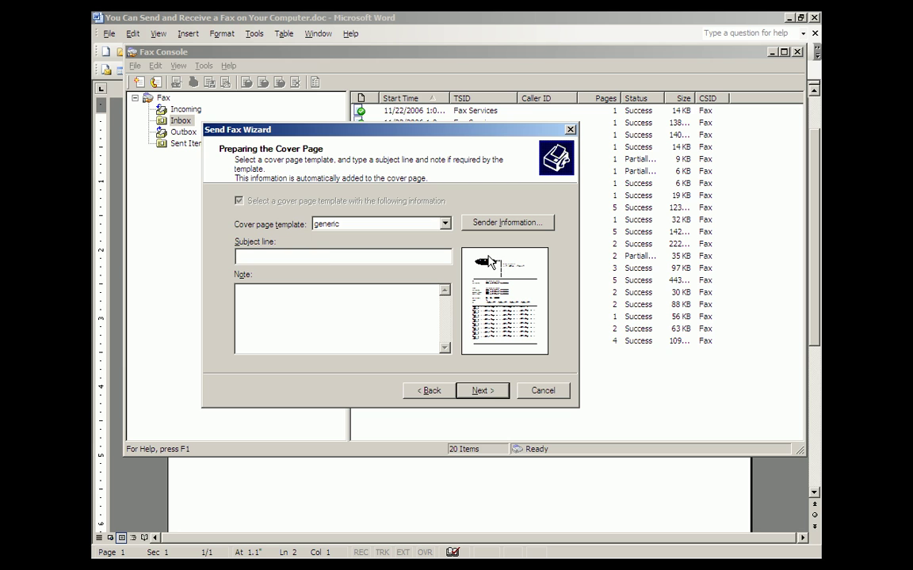
type("lkjaslfk;lAW")
type("AHSFJH;worghv;ohv;oih;oi")
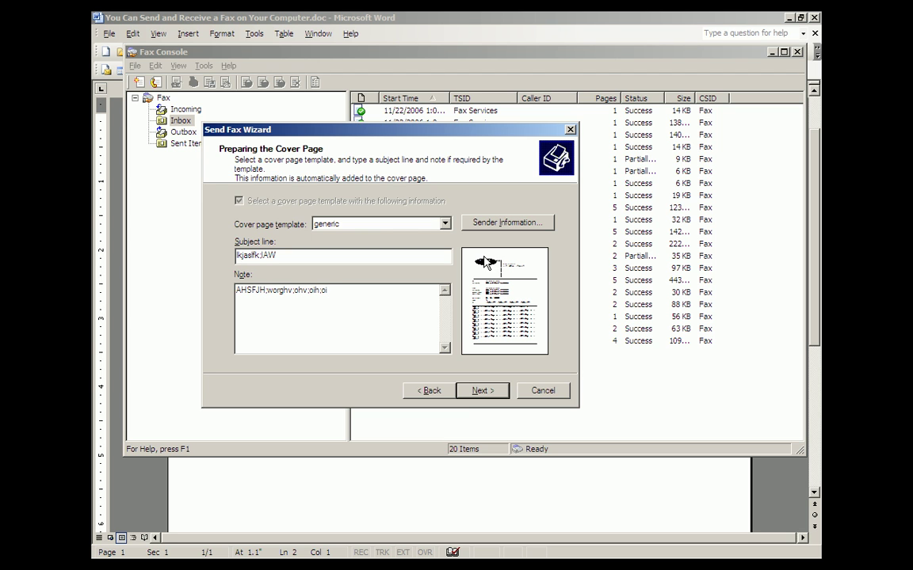
left_click(483, 391)
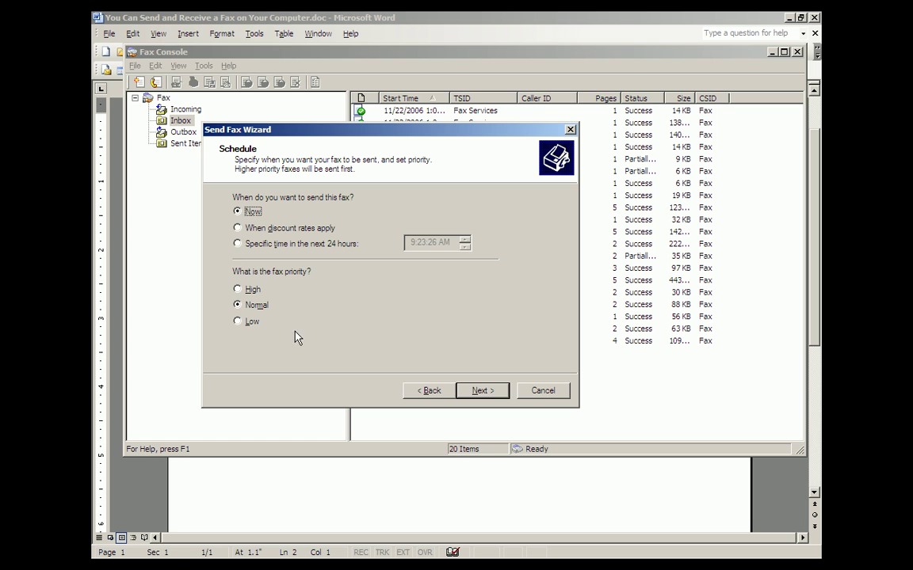
left_click(483, 391)
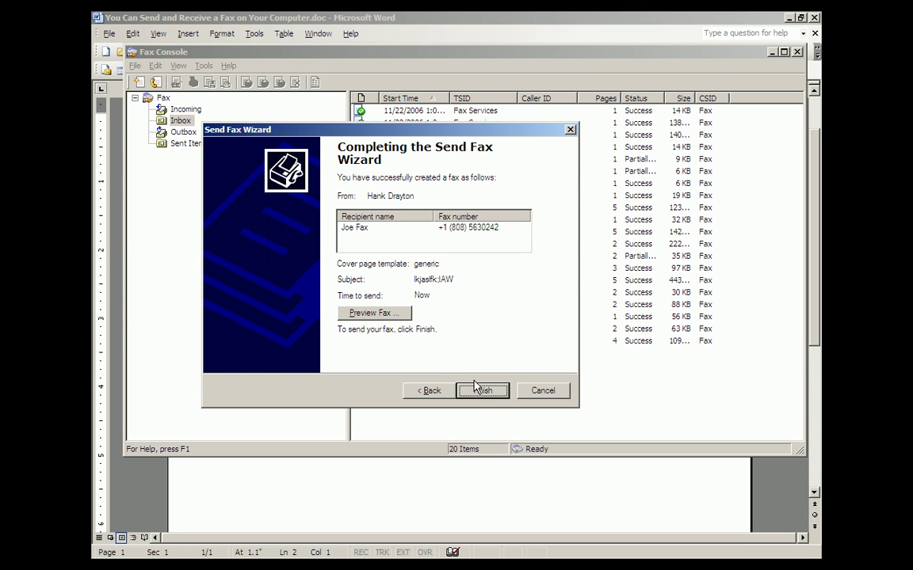
Preview the fax cover page in Document Imaging, scroll to the message, and return to the wizard.
left_click(393, 320)
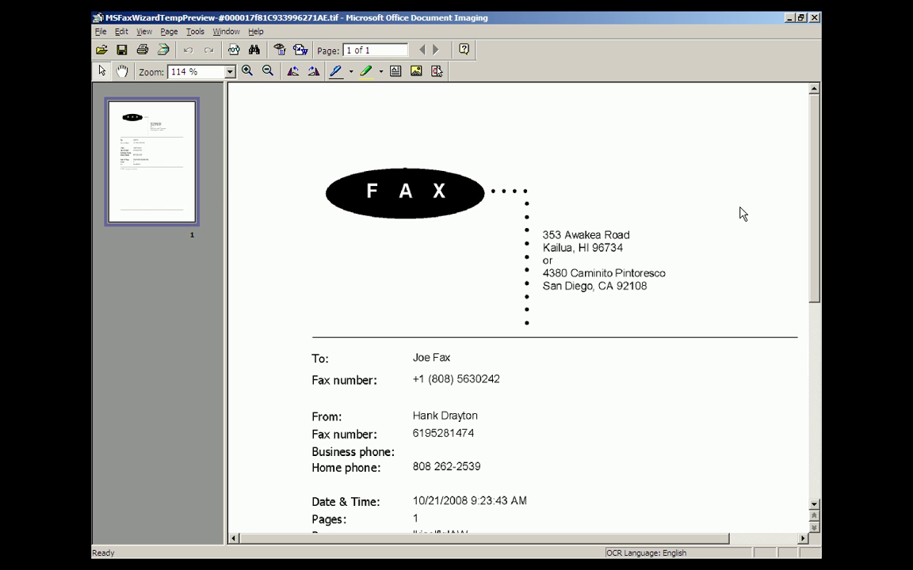
left_click_drag(819, 240, 816, 306)
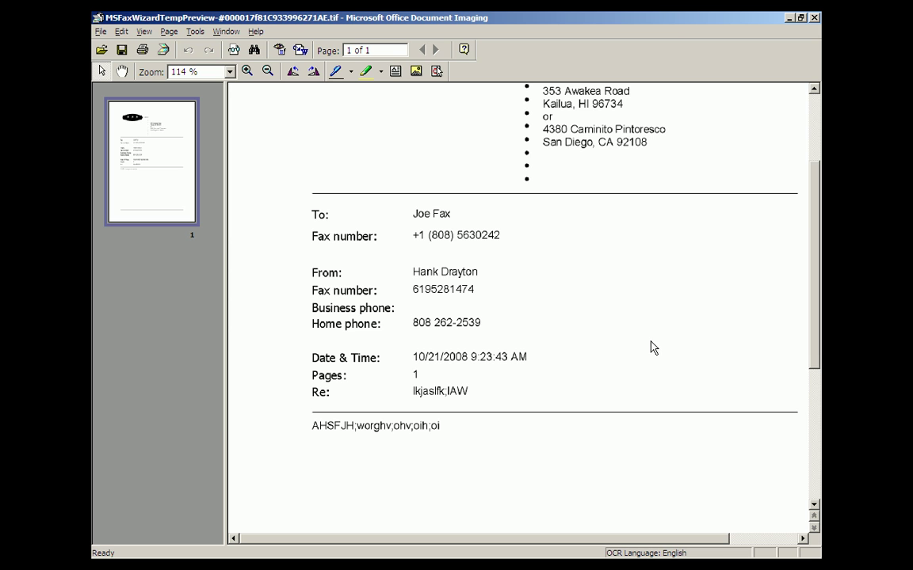
key("alt+Tab")
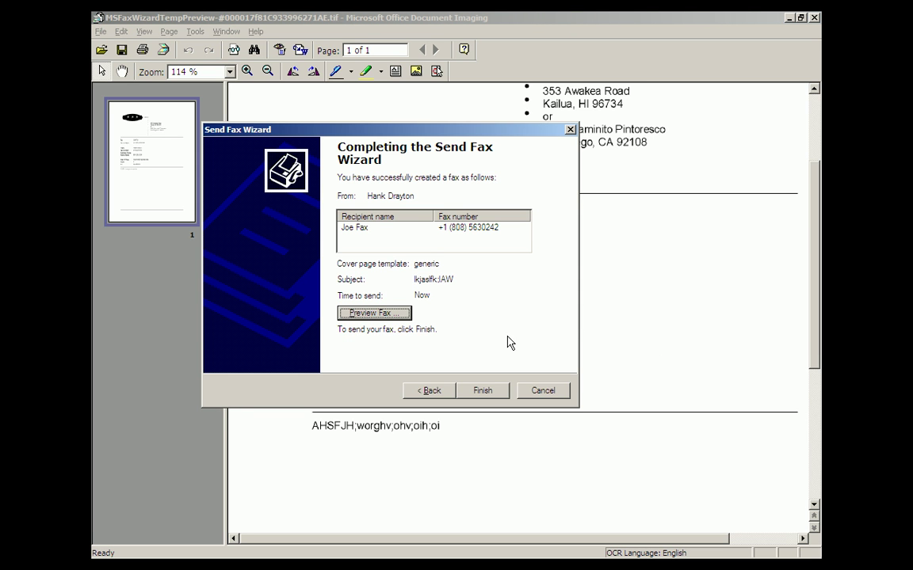
Finish the Send Fax Wizard so the fax is sent.
left_click(484, 391)
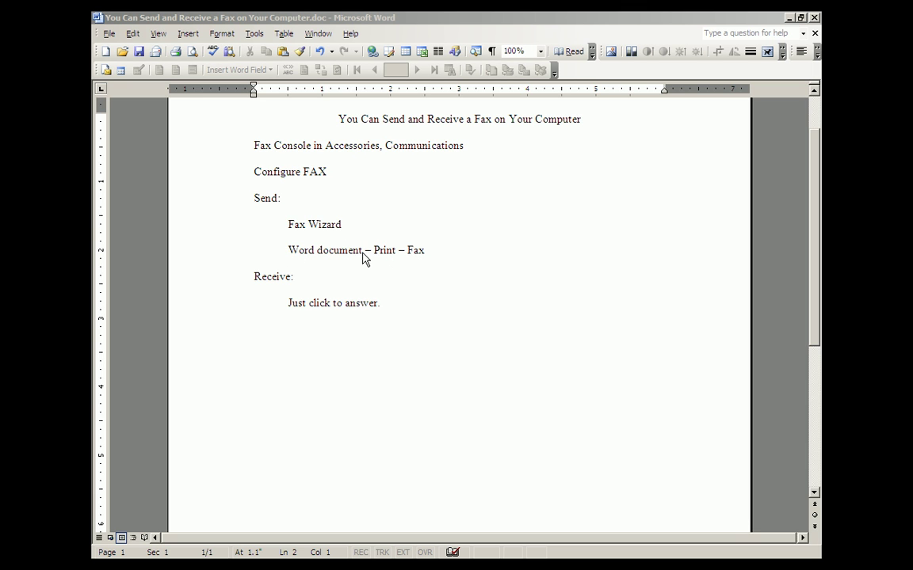
Print the Word notes to the Fax printer instead of the hp psc 2100 series.
left_click(110, 35)
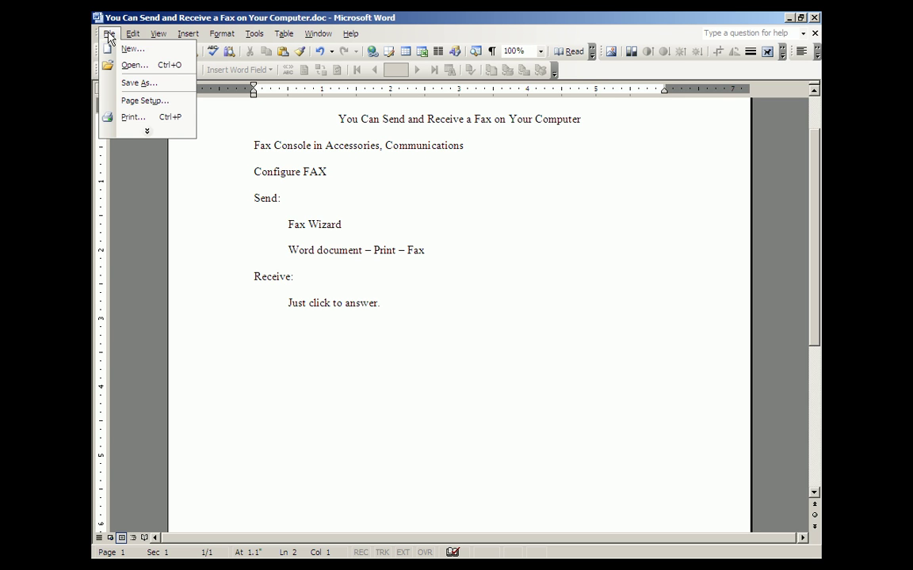
left_click(121, 118)
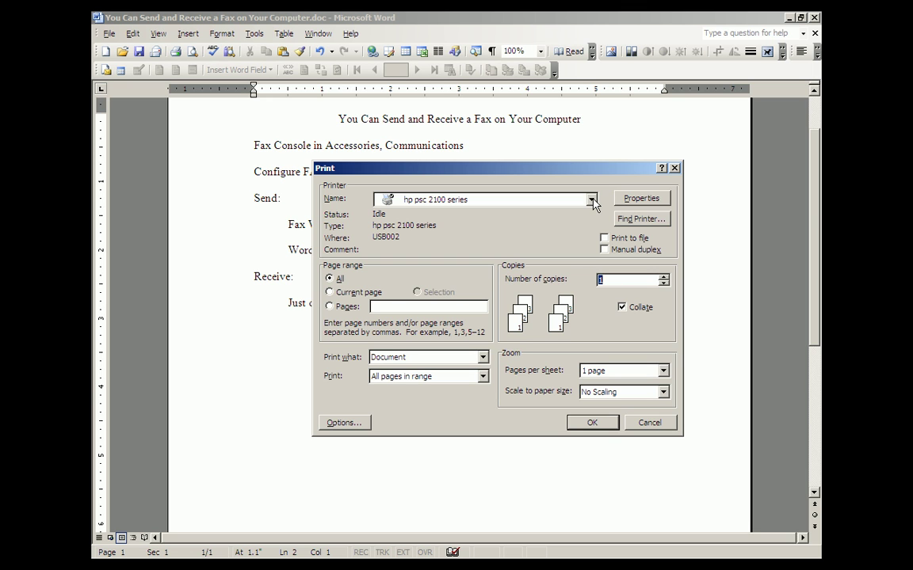
left_click(592, 200)
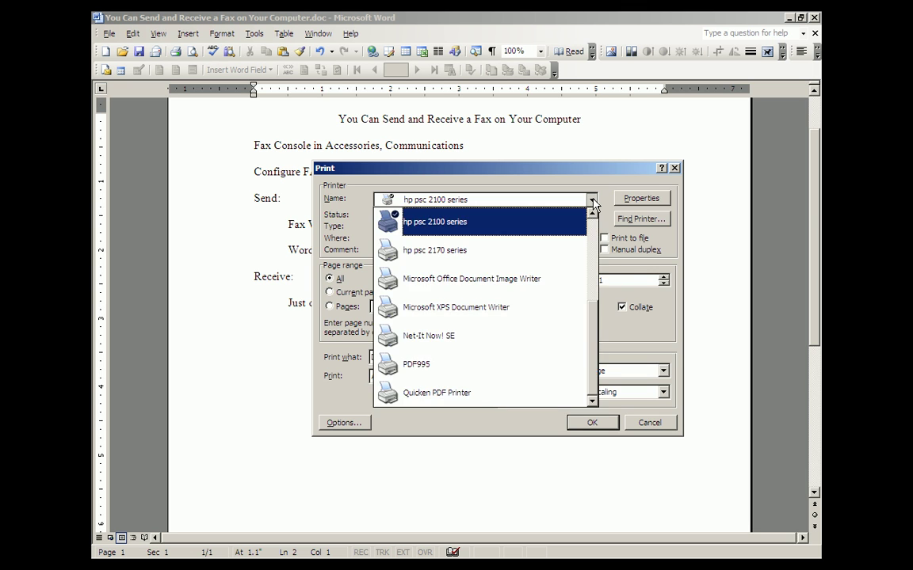
left_click(593, 215)
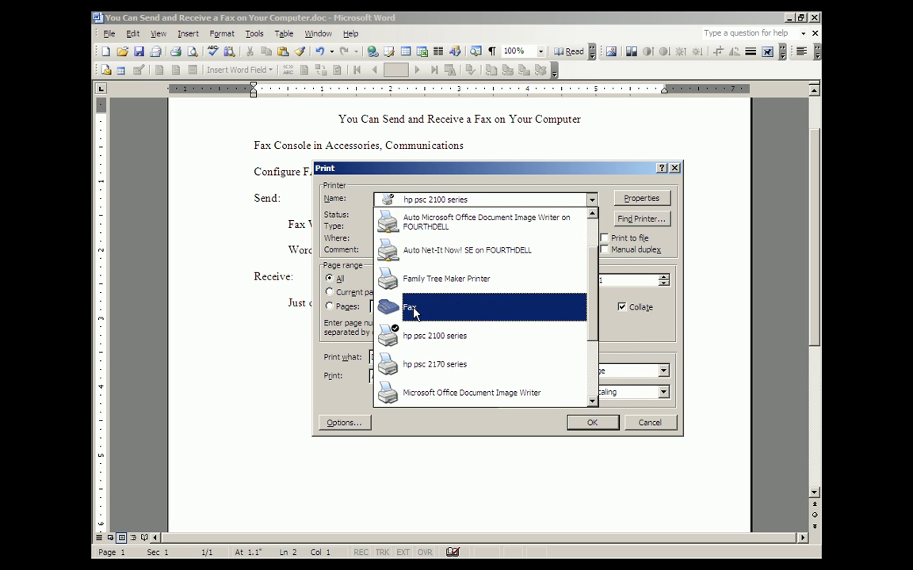
left_click(413, 312)
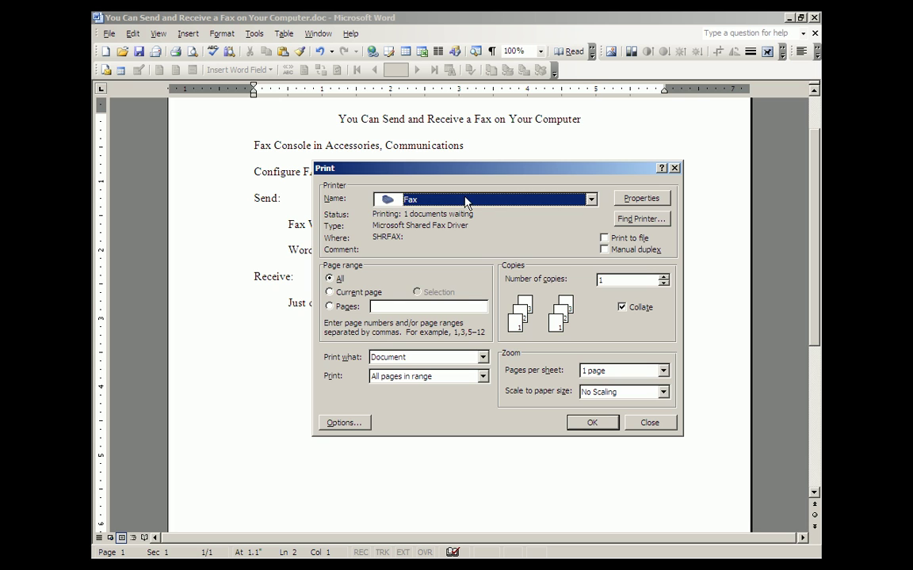
left_click(590, 425)
Confirm printing to Fax and advance the Send Fax Wizard to Recipient Information.
left_click(589, 425)
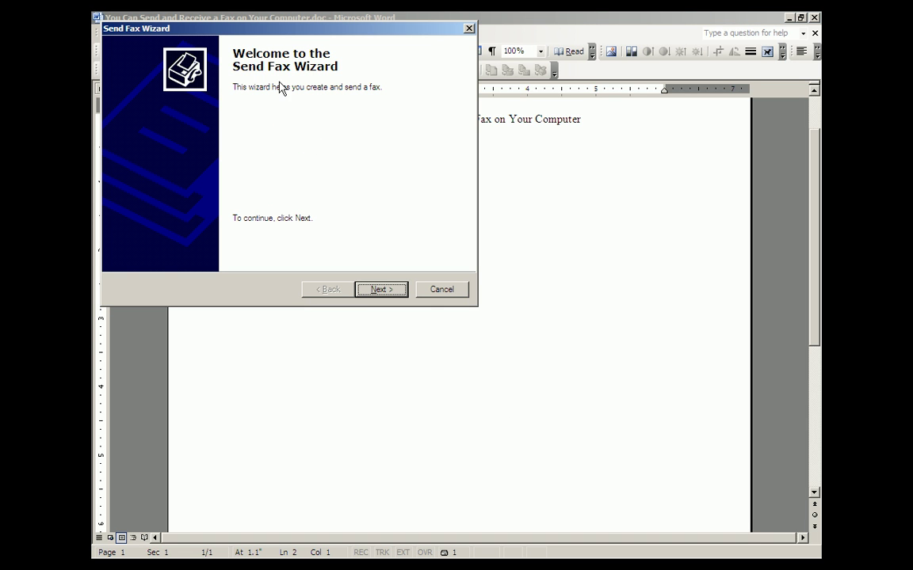
left_click(381, 290)
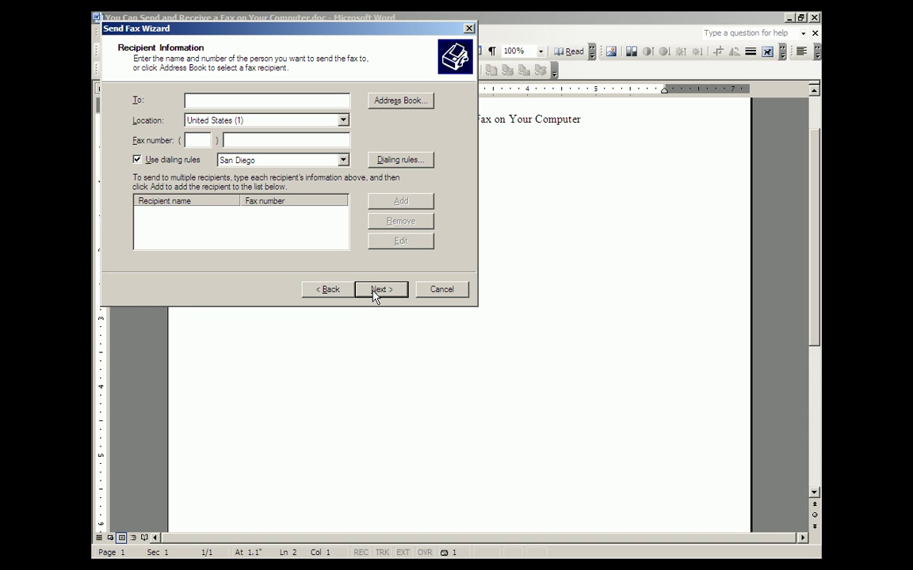
Cancel the Send Fax Wizard, returning to the Word fax-notes document.
left_click(441, 291)
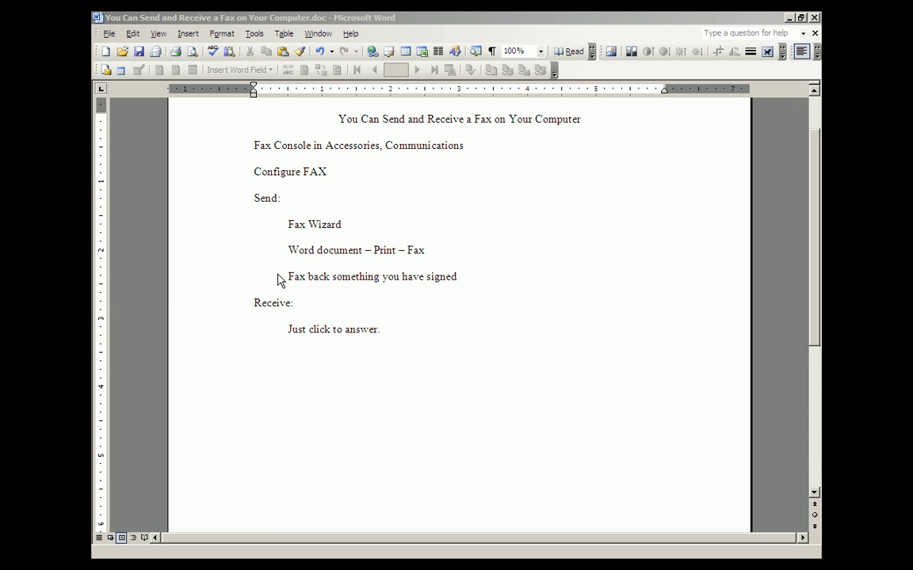